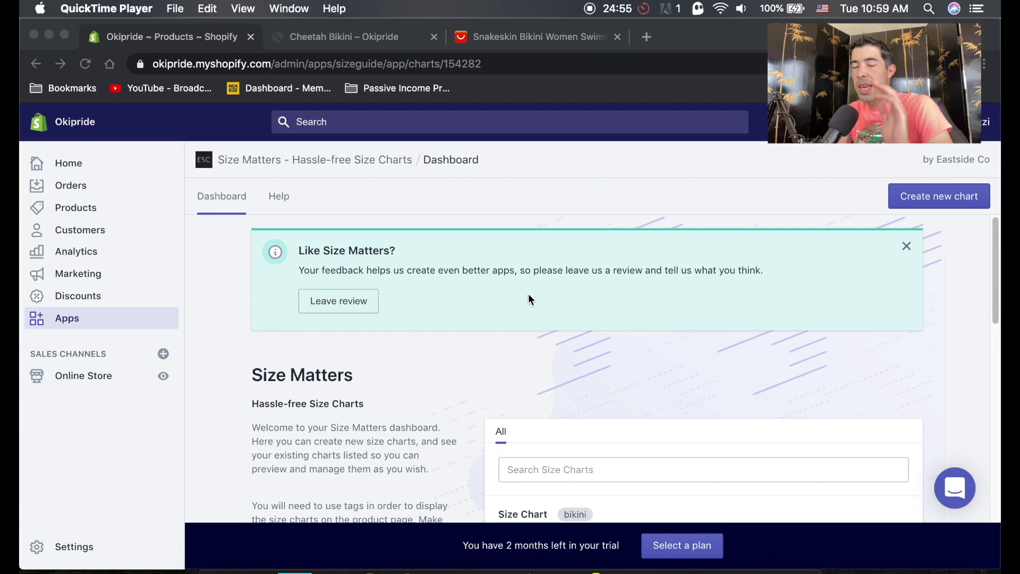
Open the Debut theme in the theme editor from Online Store > Themes.
click(107, 374)
click(101, 382)
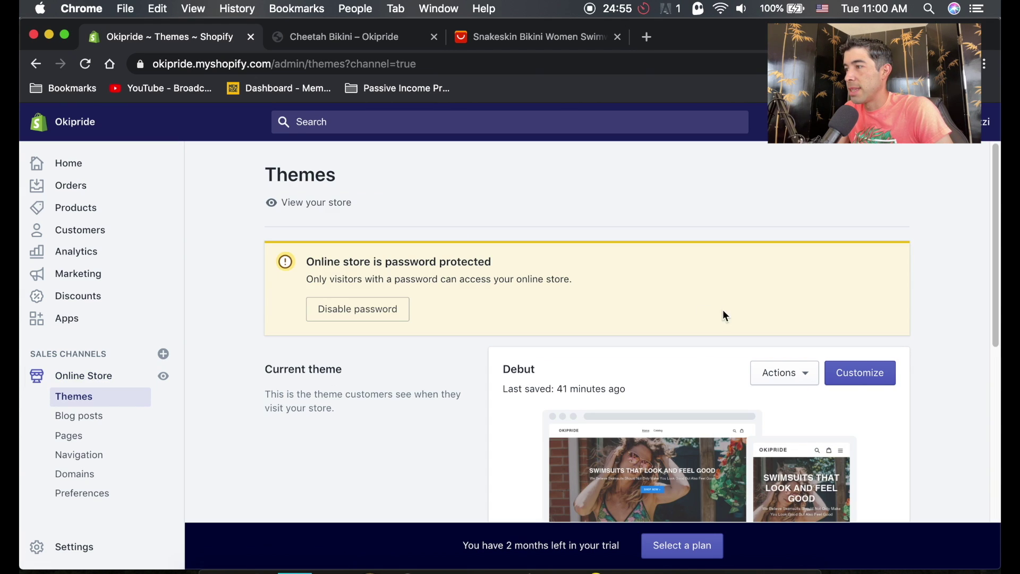
click(861, 379)
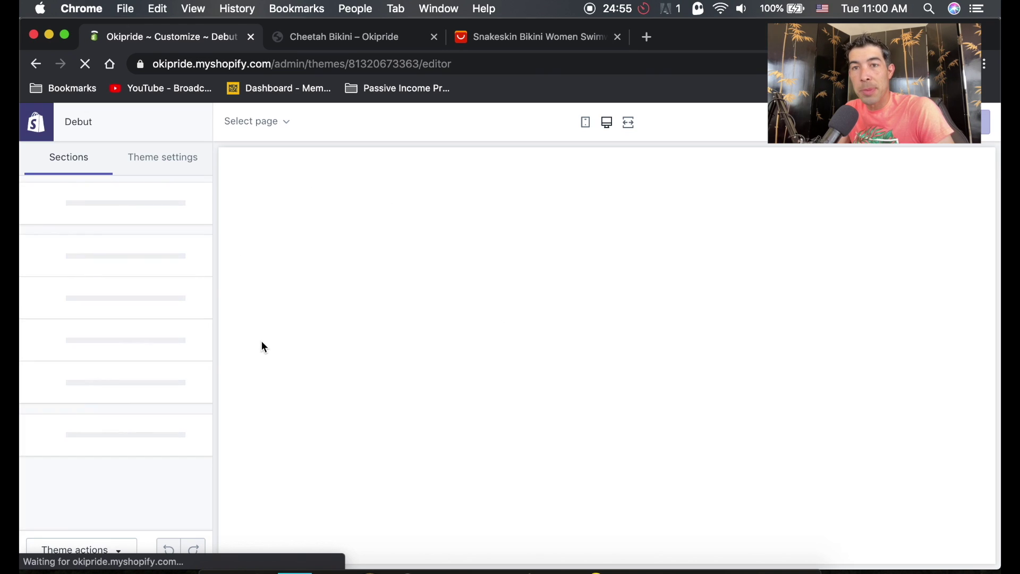
Add the Yellow Cheetah Bikini to the cart in the preview and proceed to the $32.99 checkout page.
scroll(680, 337, down, 7)
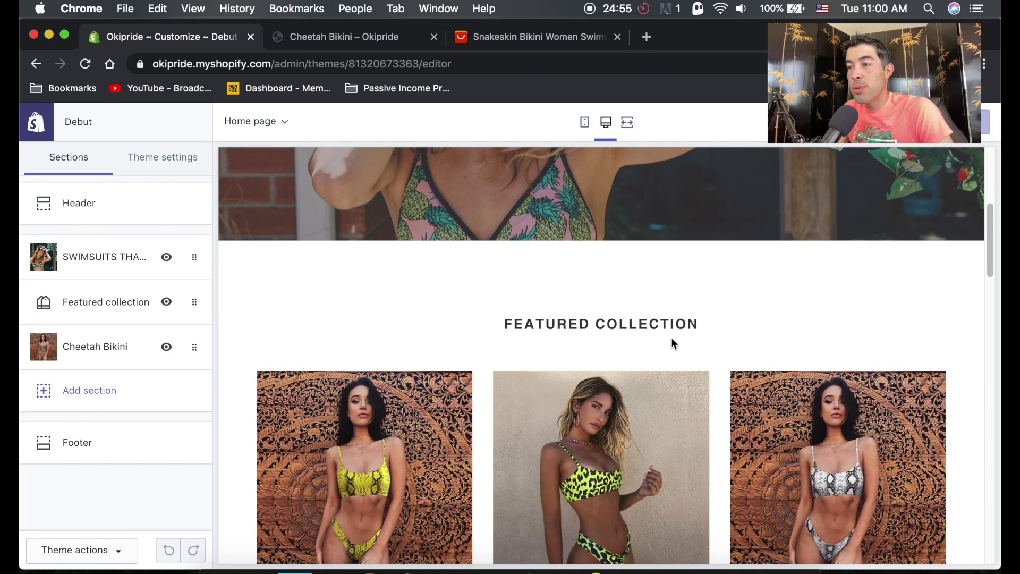
click(578, 412)
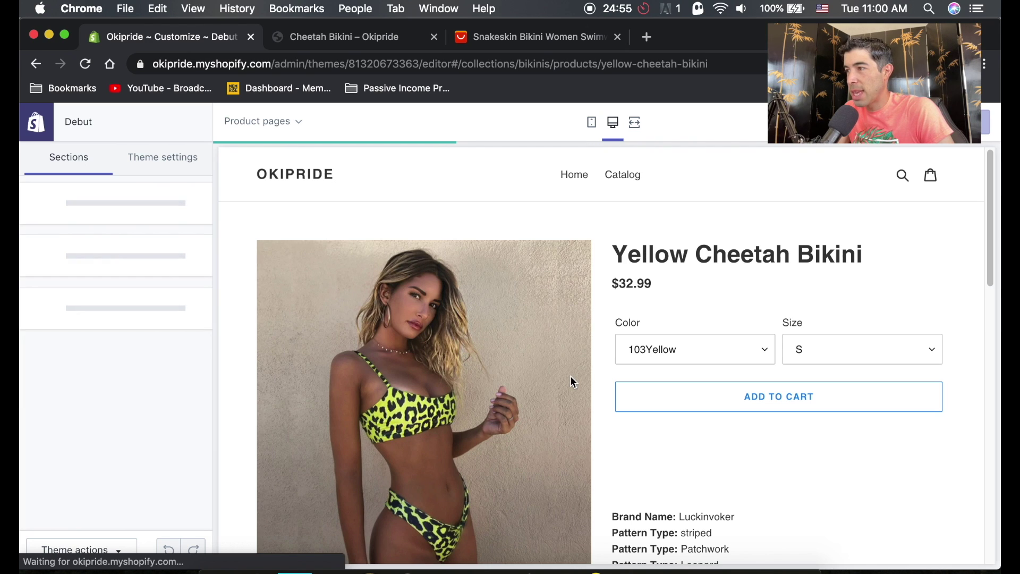
click(754, 397)
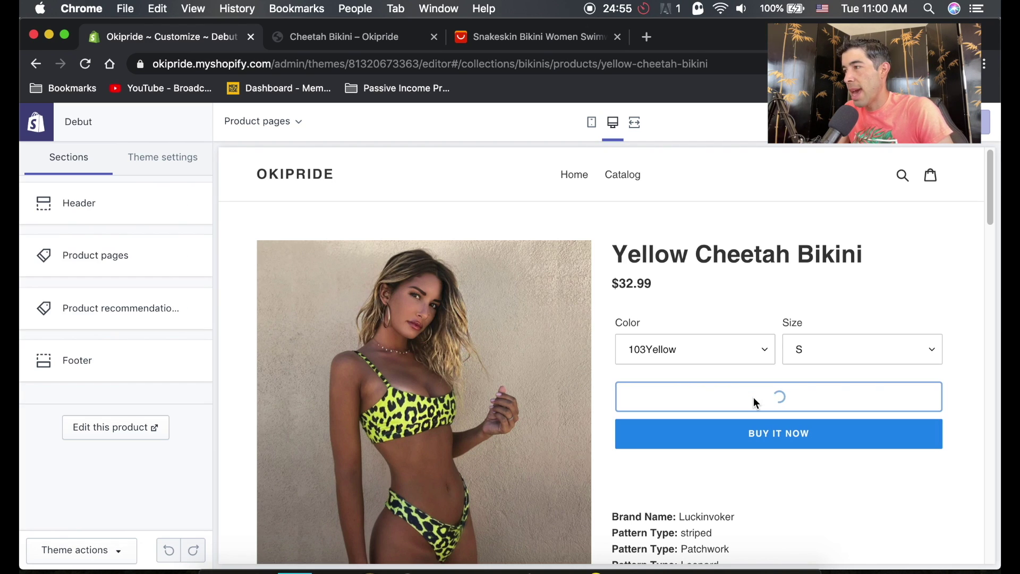
click(850, 287)
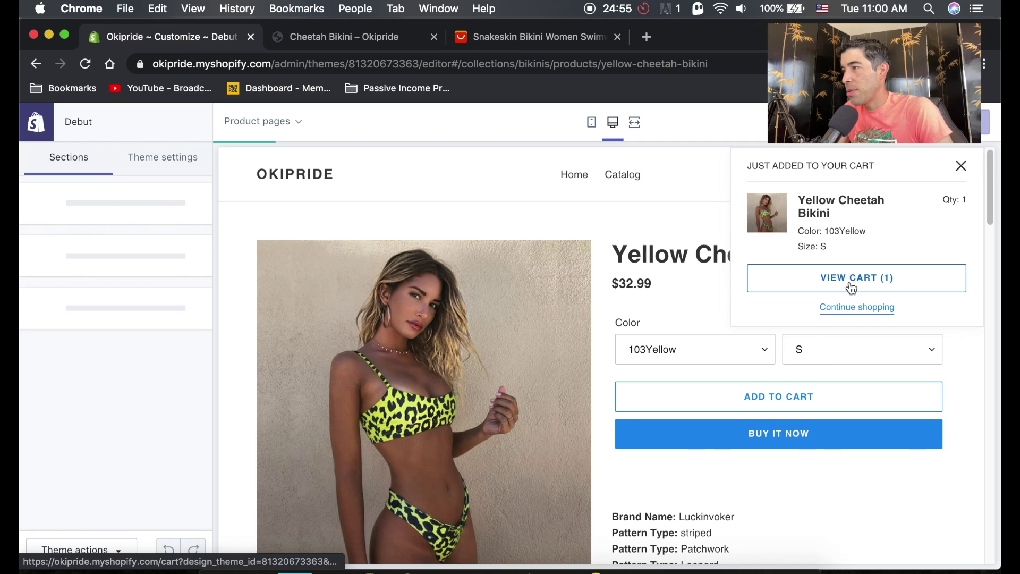
scroll(439, 378, down, 5)
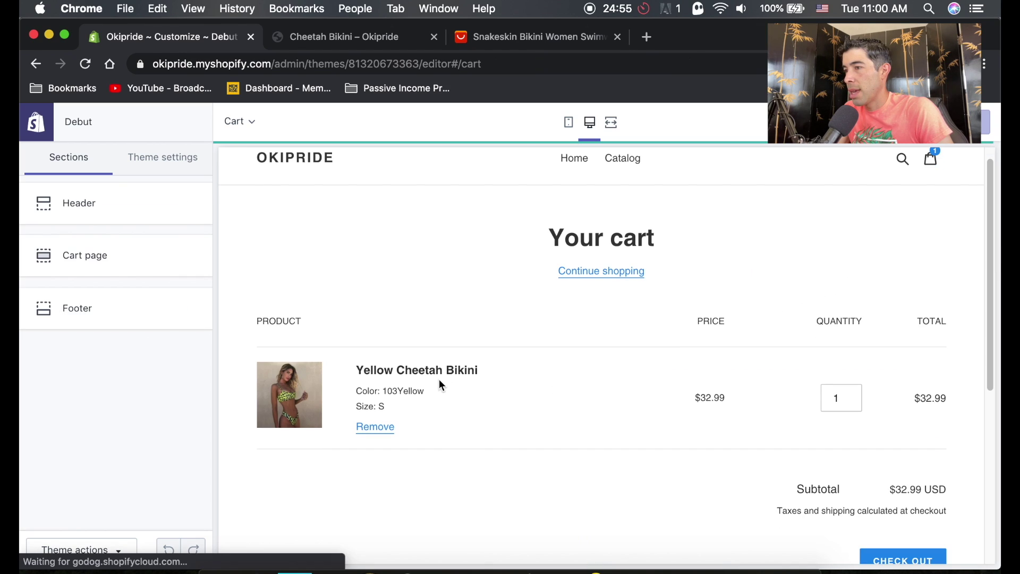
click(911, 450)
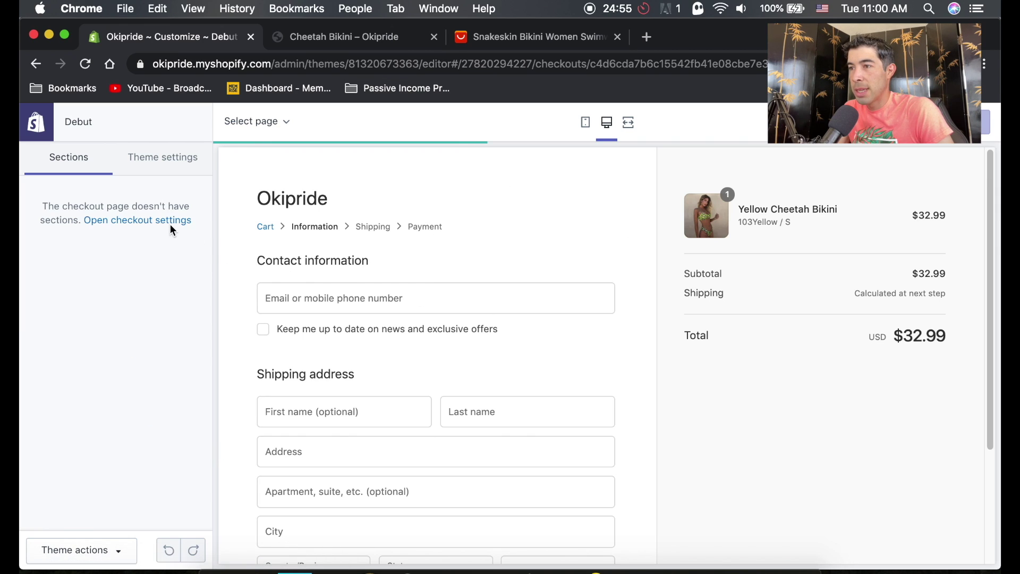
In the checkout settings, change the logo position from Left to Center.
click(153, 220)
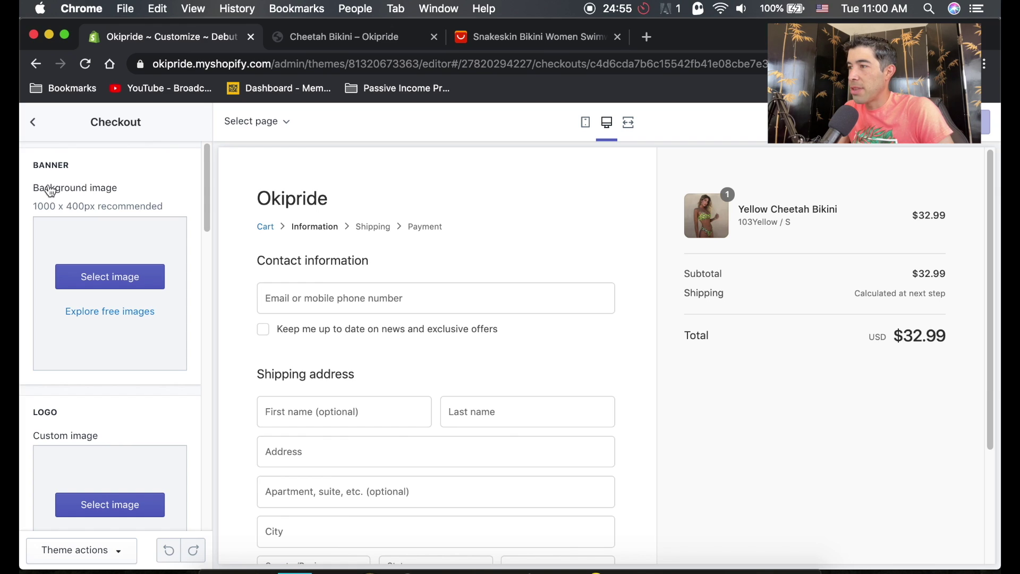
scroll(92, 436, down, 2)
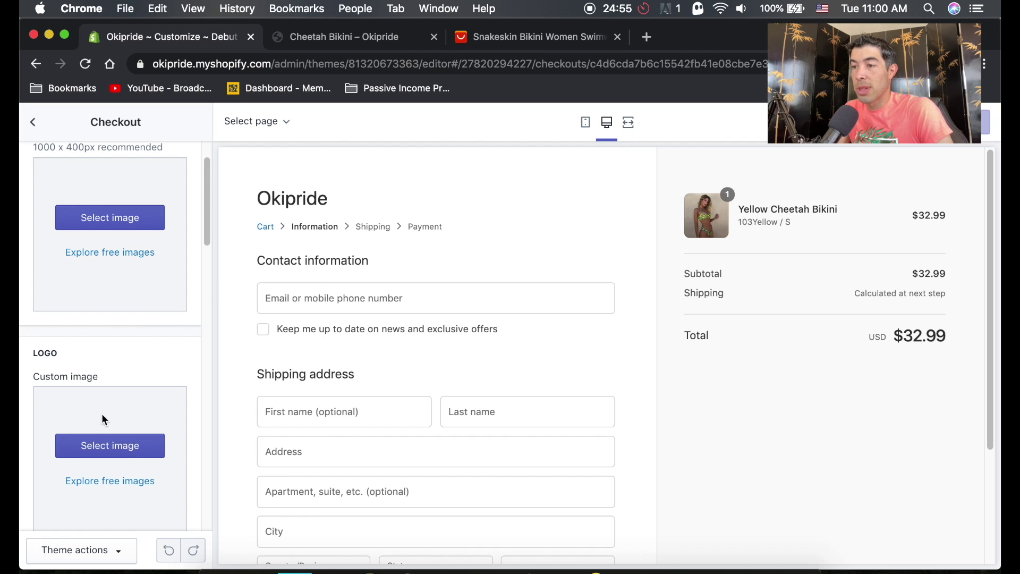
scroll(107, 434, down, 6)
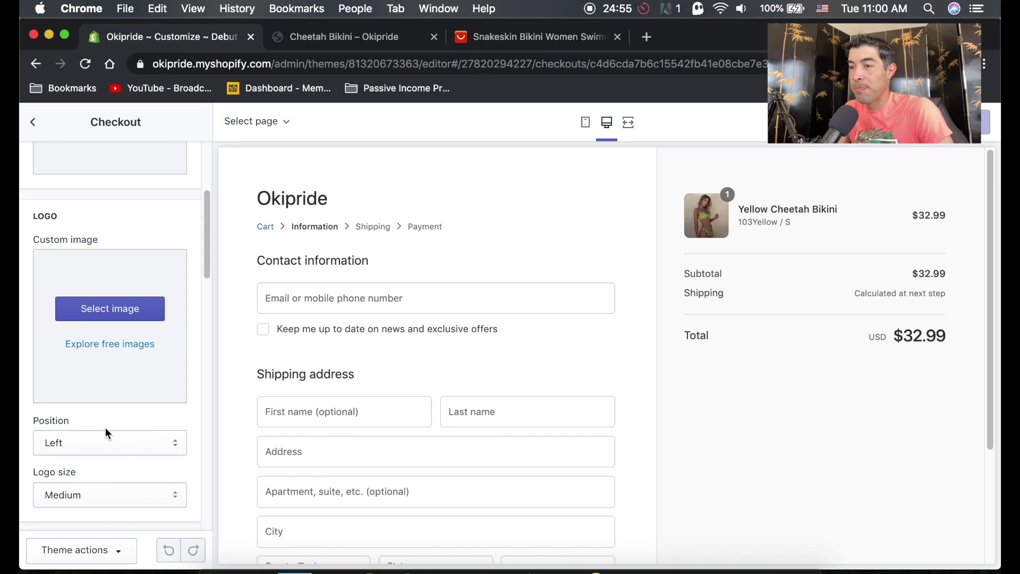
scroll(138, 407, down, 1)
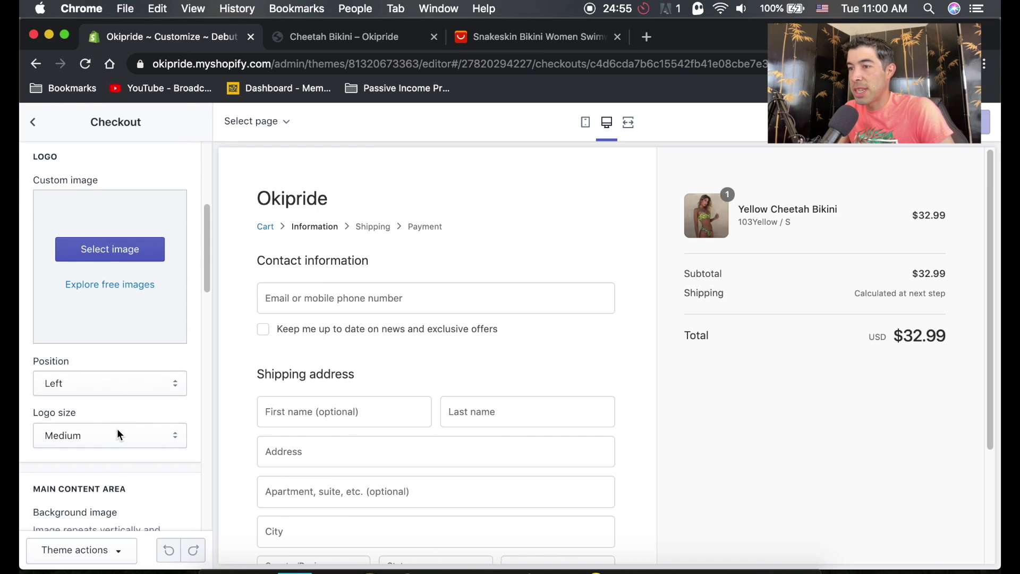
click(139, 382)
click(110, 396)
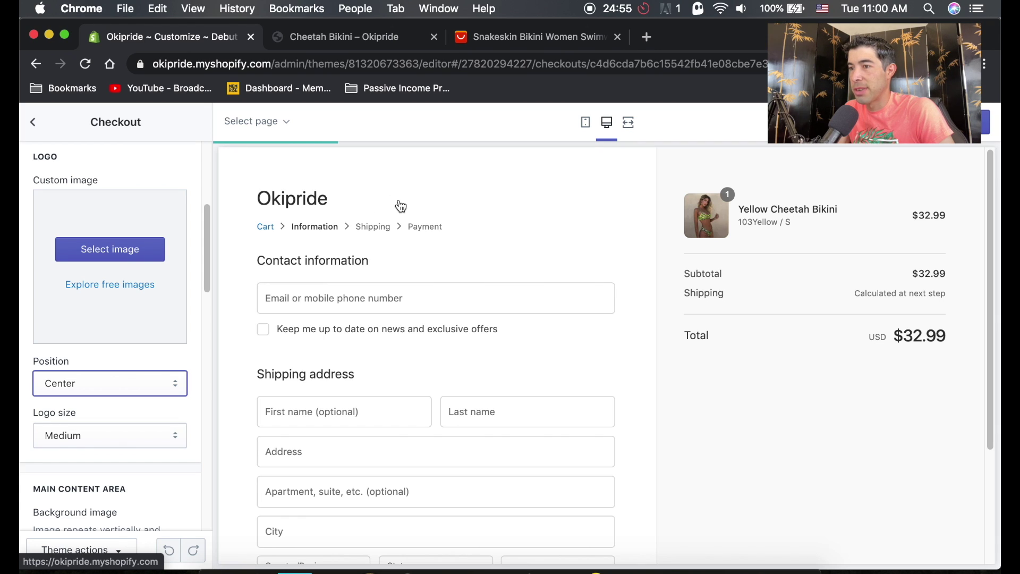
scroll(148, 264, down, 5)
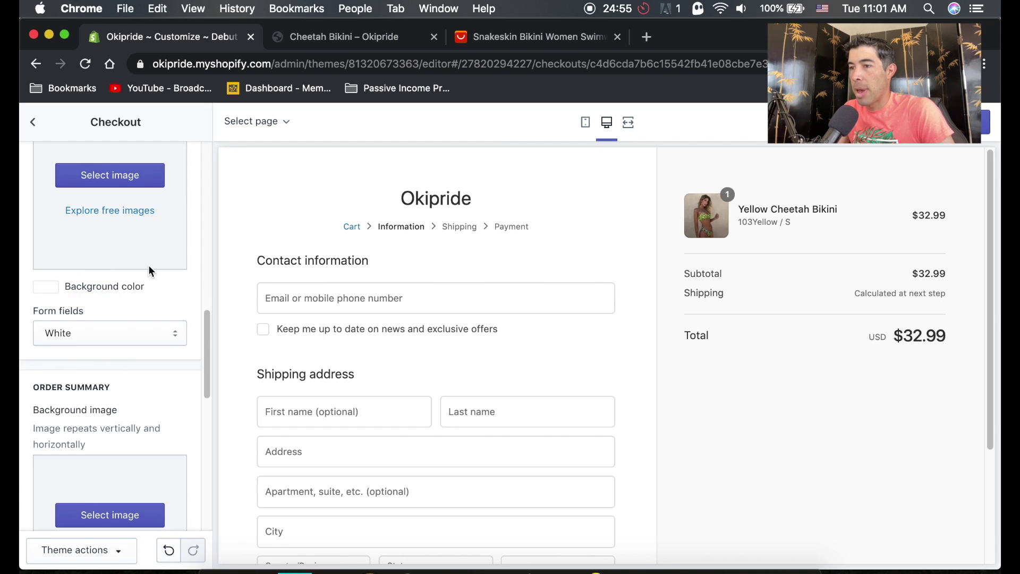
scroll(117, 314, down, 6)
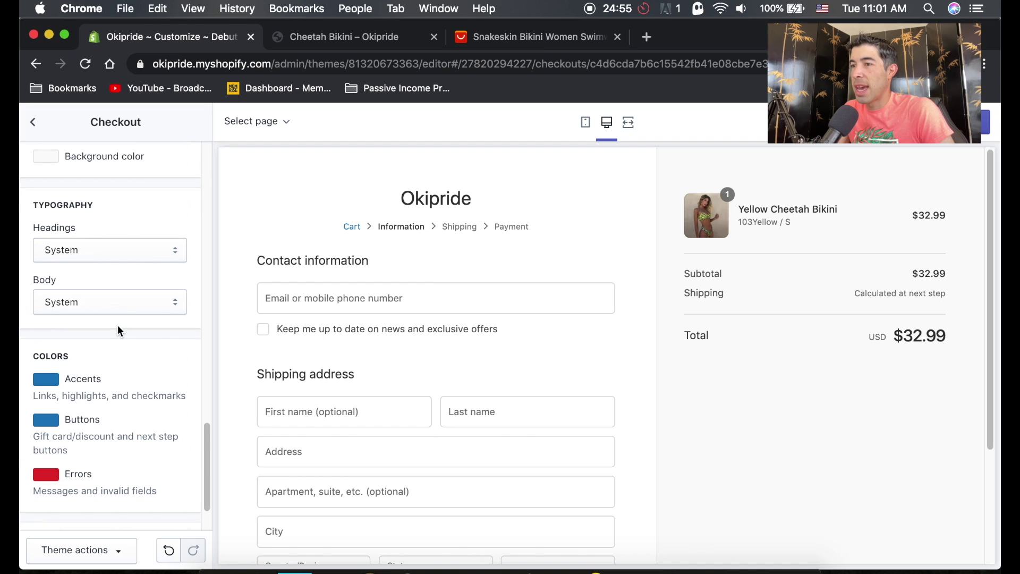
scroll(118, 328, down, 2)
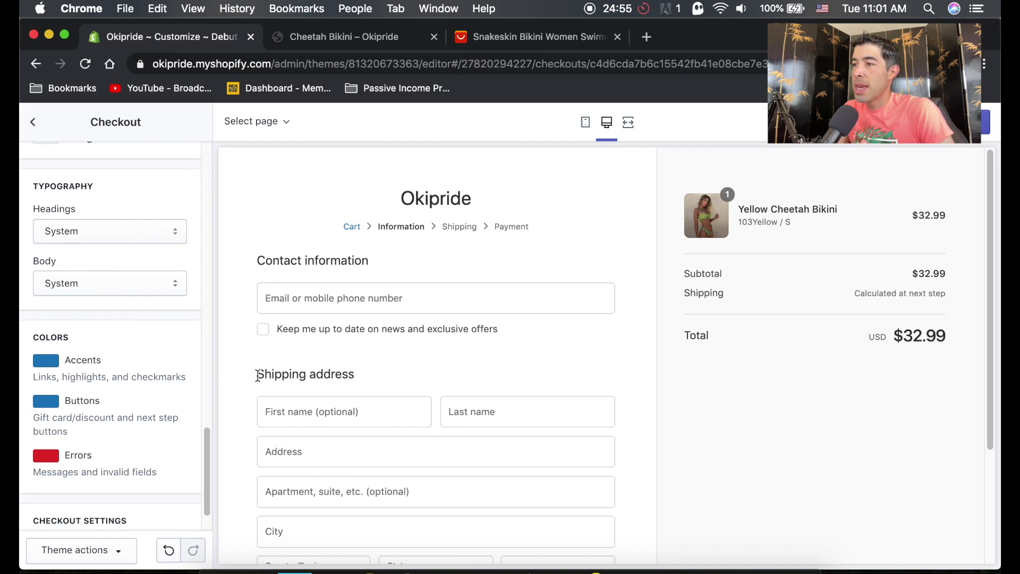
scroll(460, 336, down, 2)
scroll(460, 336, down, 3)
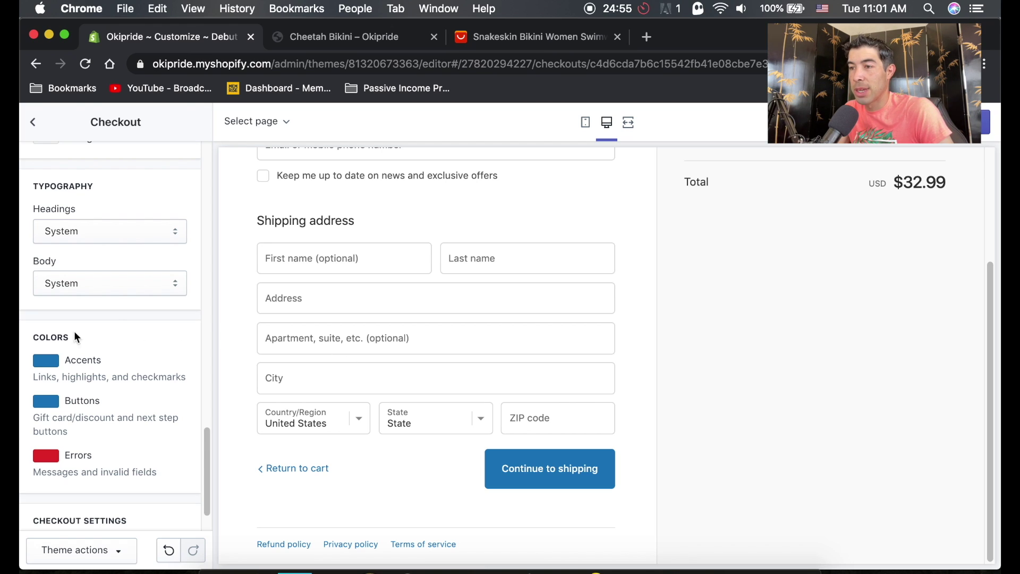
Shift the checkout's Accents and Buttons colour swatches to a brighter blue.
click(51, 366)
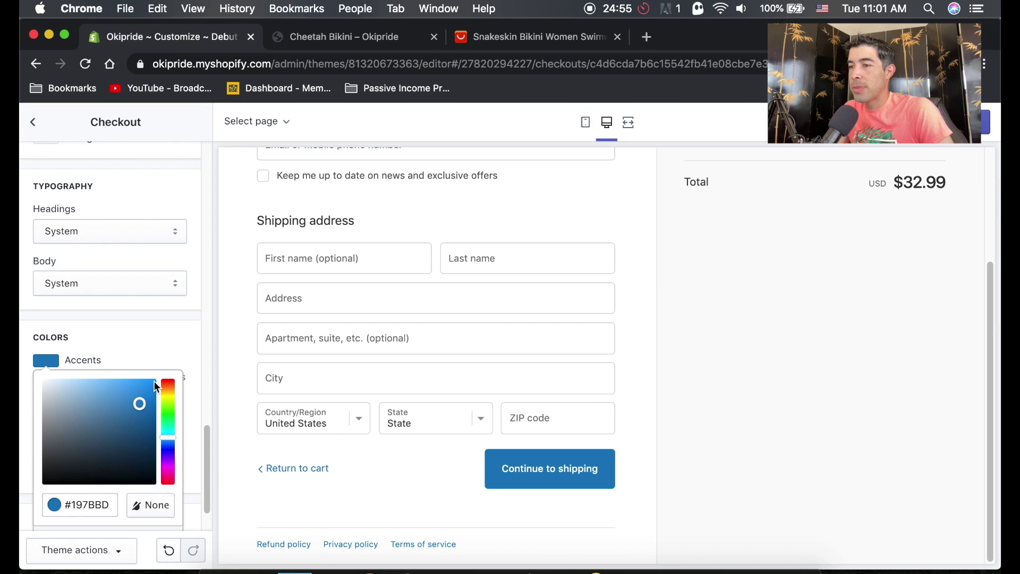
mouse_move(148, 406)
mouse_down()
mouse_move(157, 387)
mouse_move(160, 404)
mouse_up()
click(174, 360)
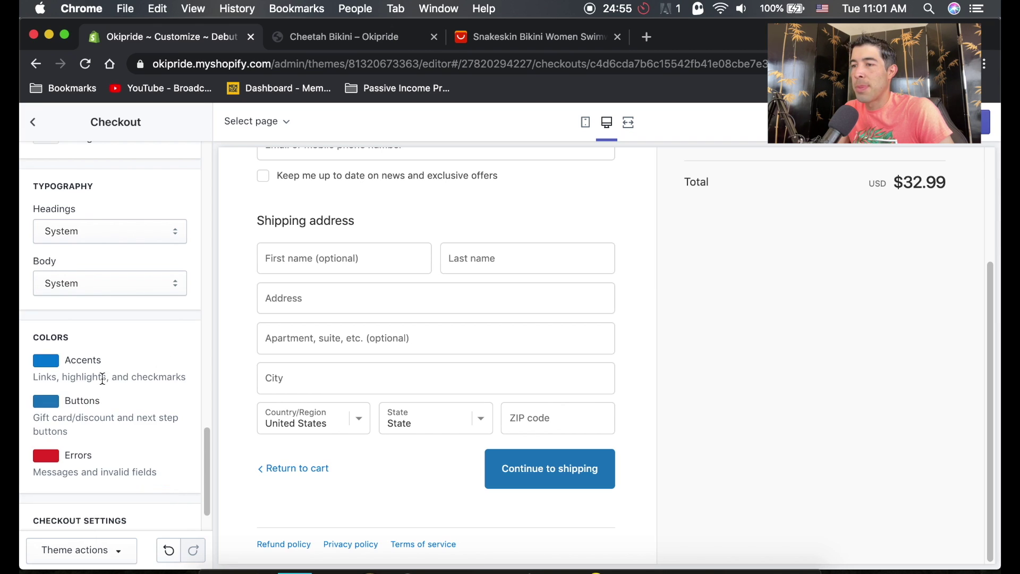
click(47, 408)
drag(139, 444, 153, 432)
click(177, 375)
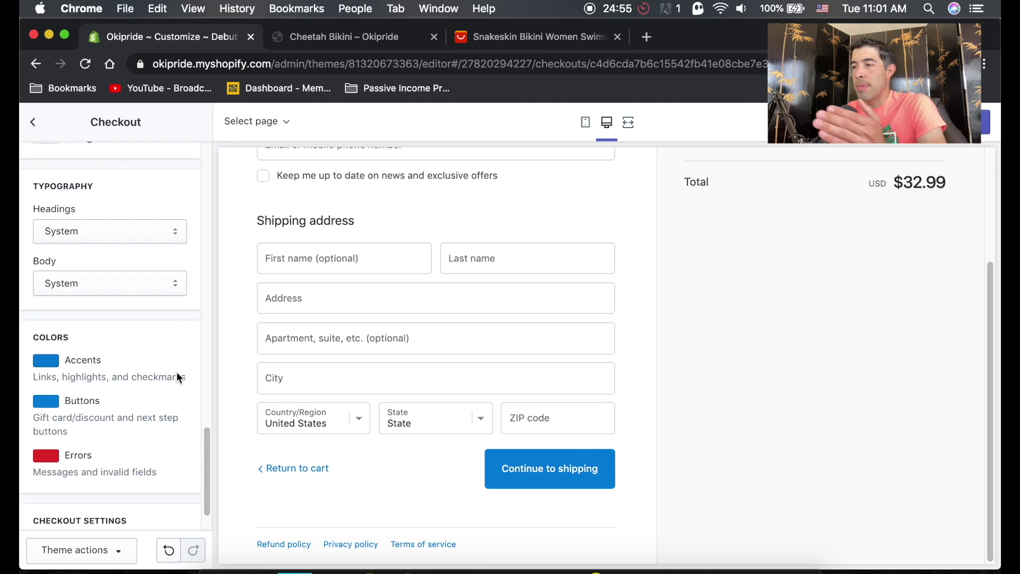
scroll(142, 394, down, 3)
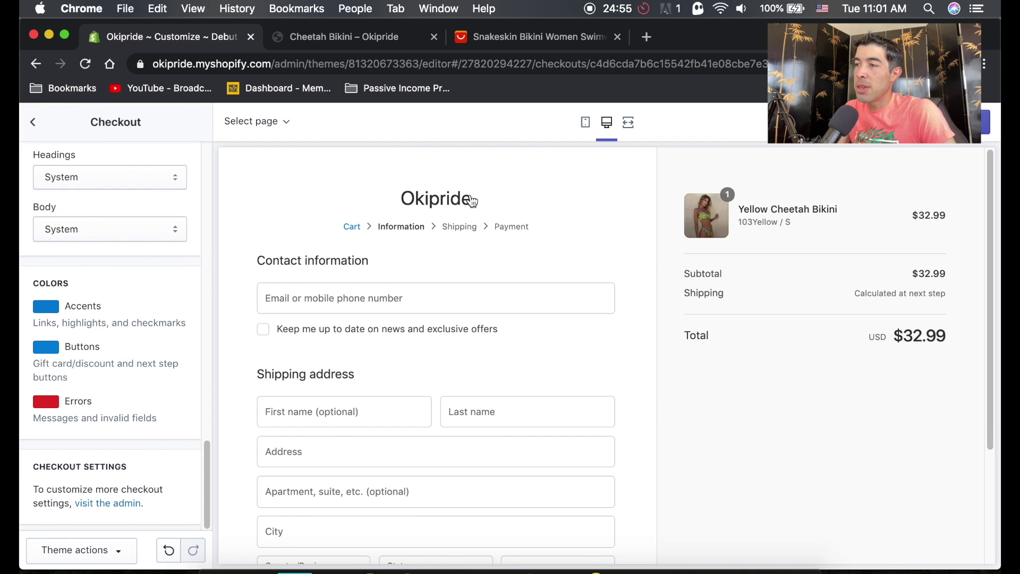
scroll(333, 342, down, 3)
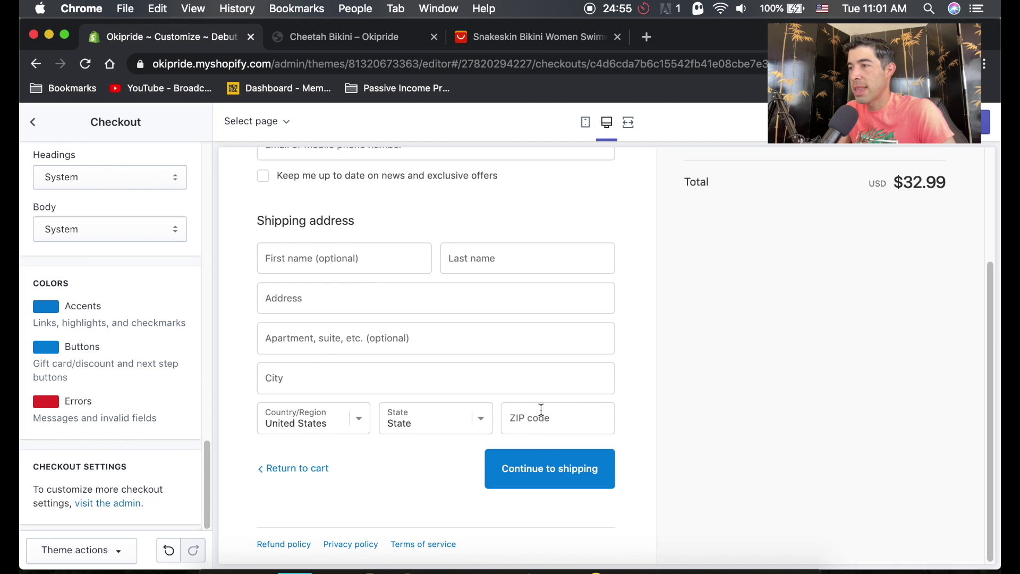
scroll(610, 391, up, 3)
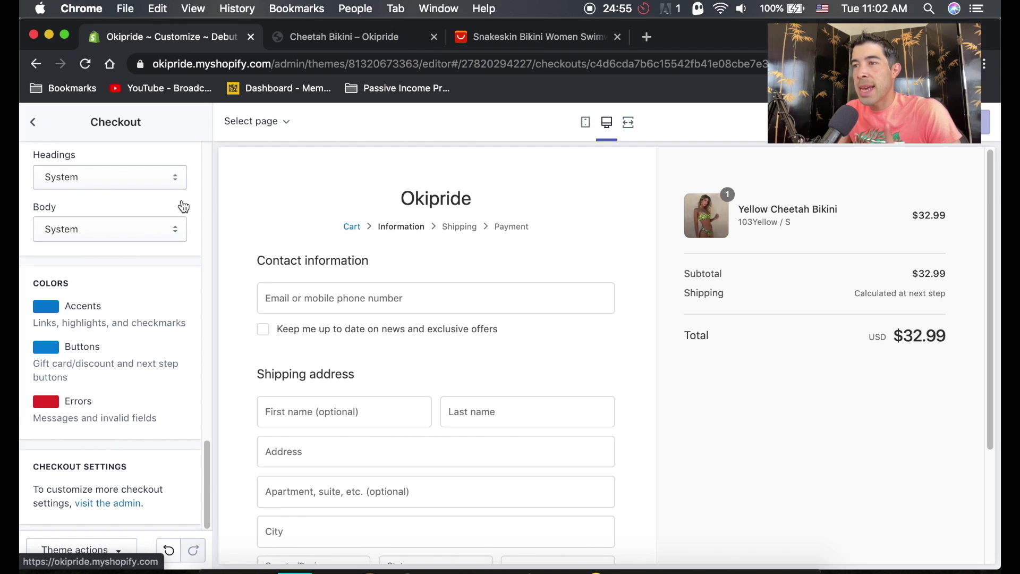
Exit the theme editor and go to the store's Settings page.
click(32, 125)
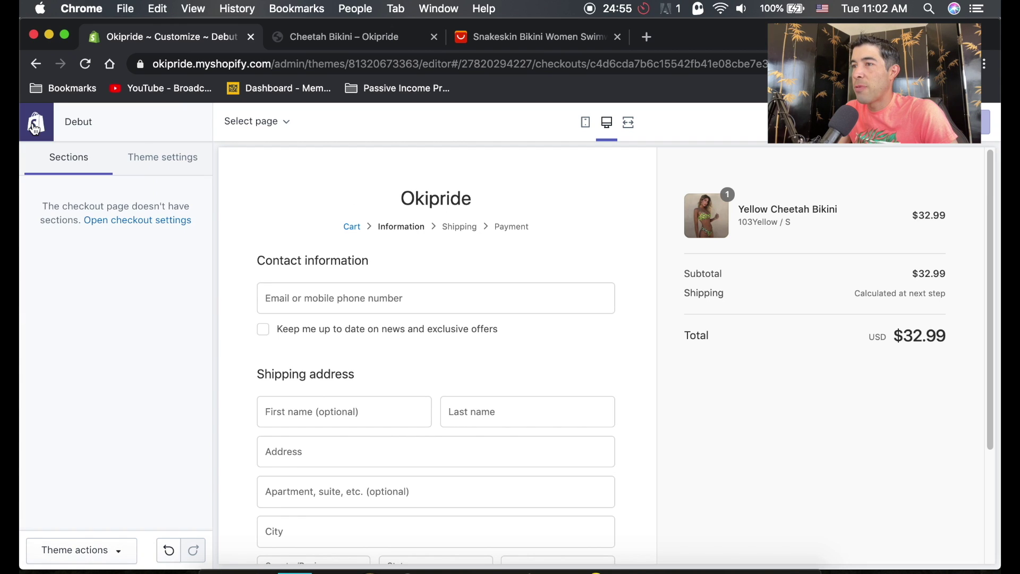
click(36, 126)
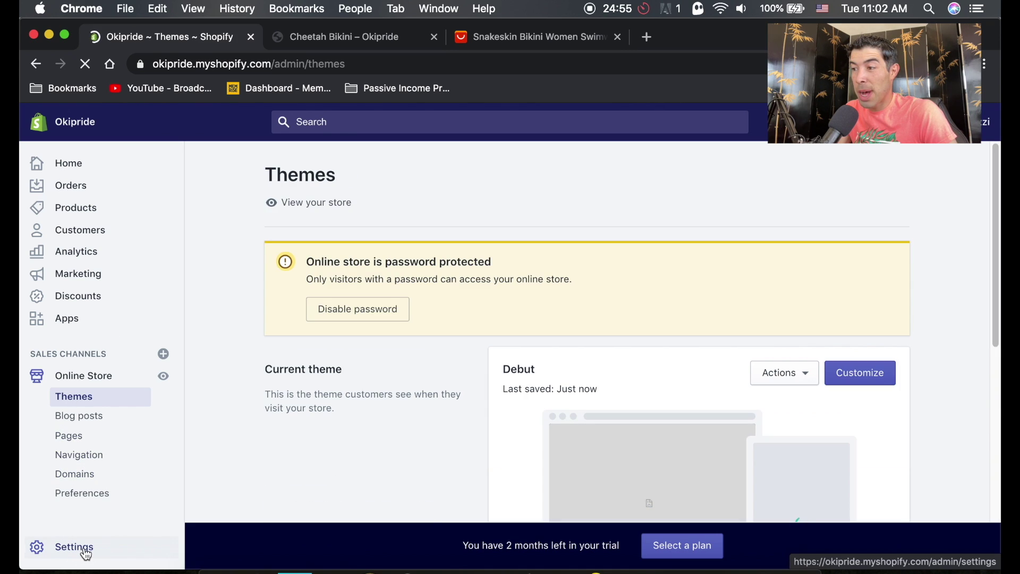
click(88, 553)
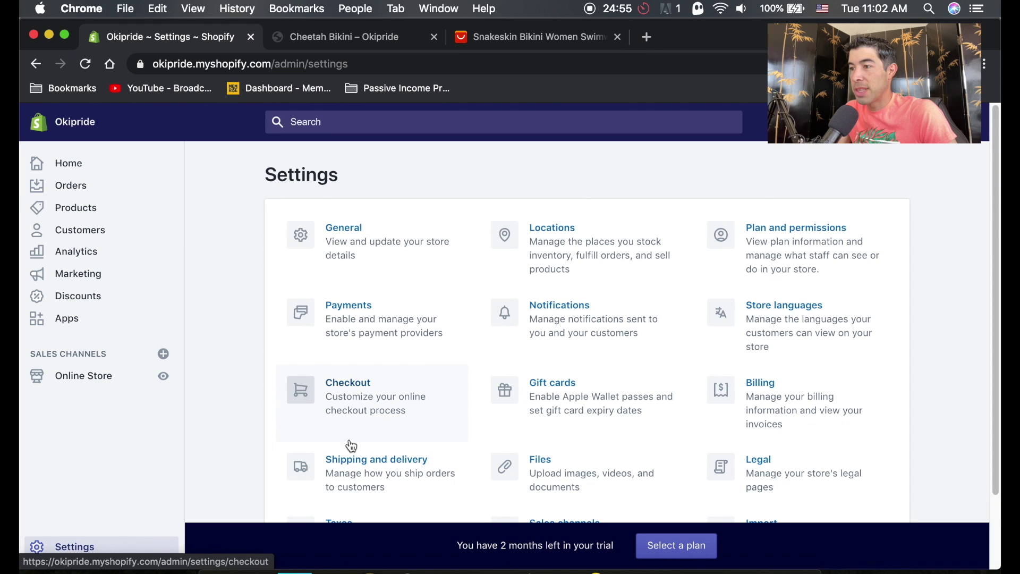
scroll(349, 444, down, 1)
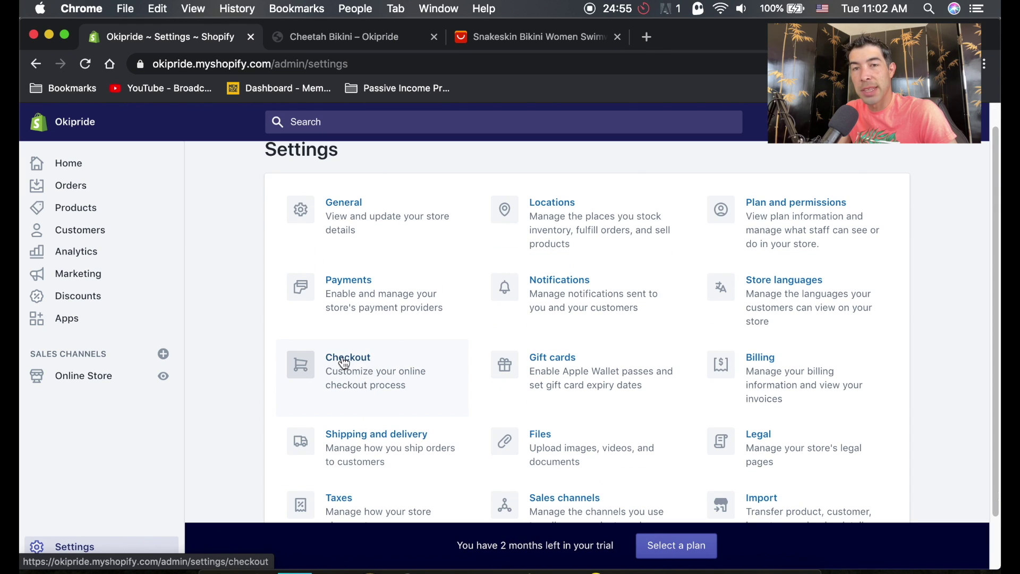
In Checkout settings, choose 'Accounts are optional' and 'Customers can only check out using email'.
click(351, 366)
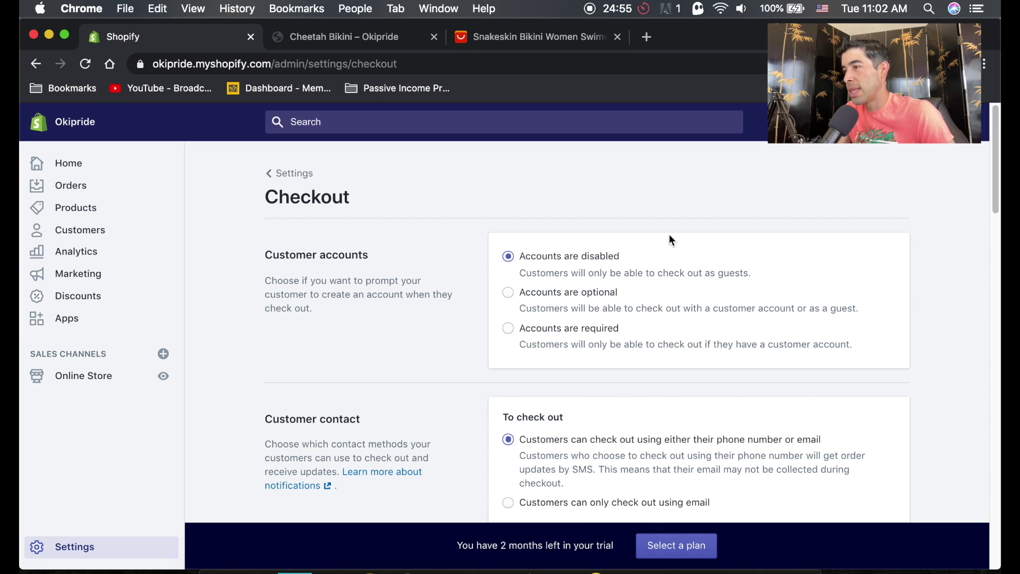
click(510, 294)
scroll(739, 303, down, 1)
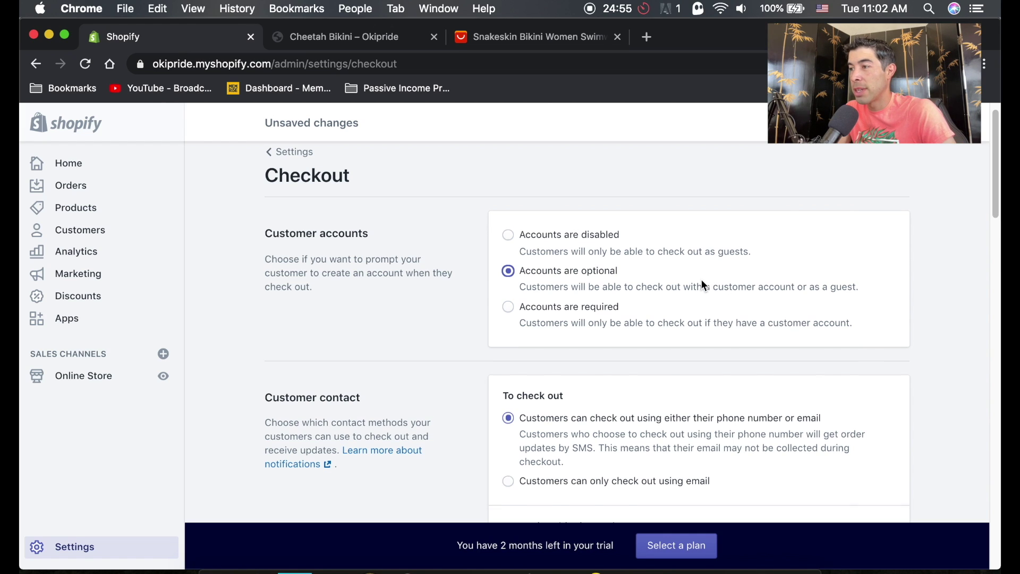
scroll(702, 280, down, 1)
scroll(589, 274, down, 5)
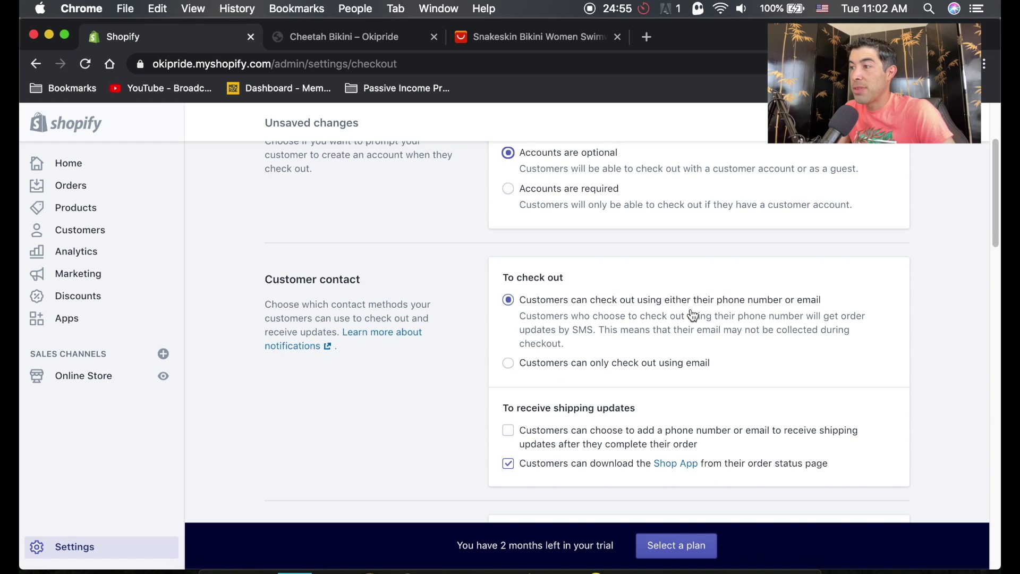
scroll(796, 310, down, 1)
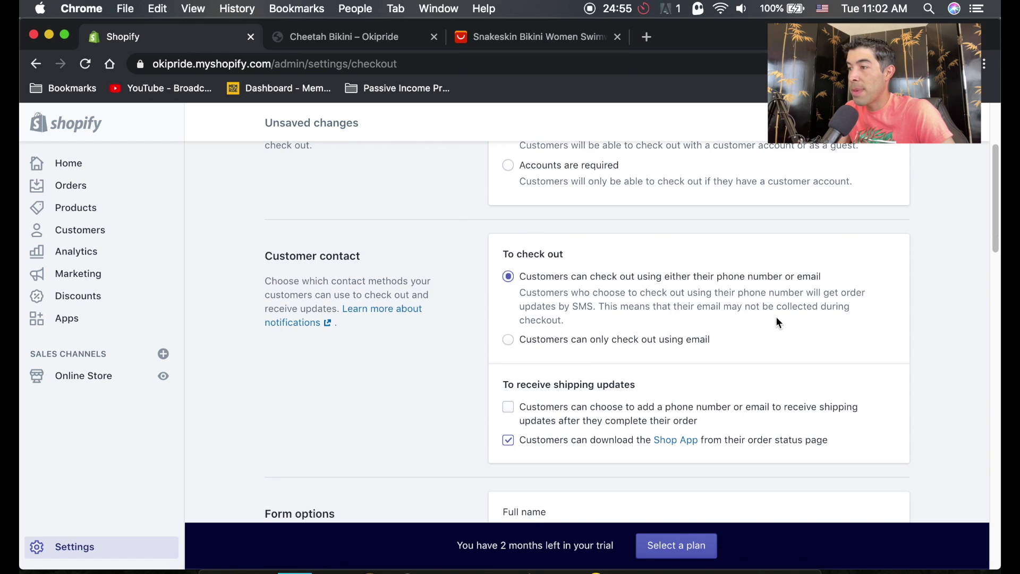
click(508, 340)
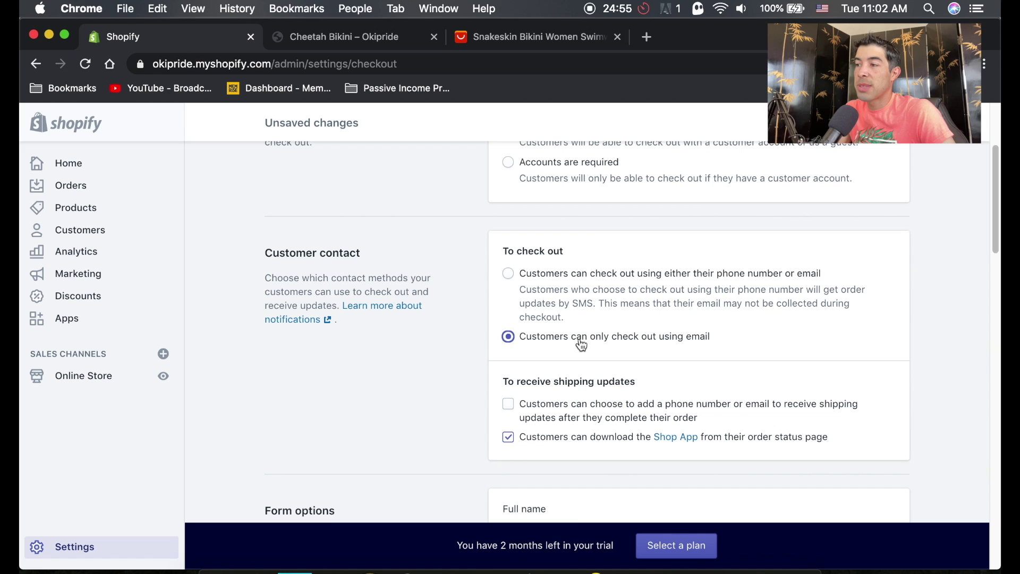
scroll(696, 317, down, 2)
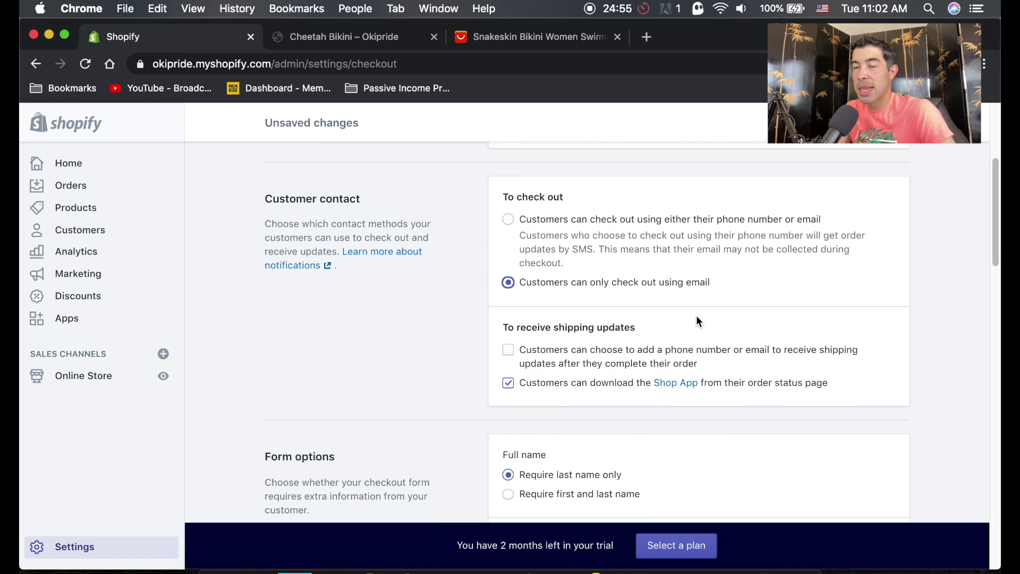
scroll(697, 315, down, 1)
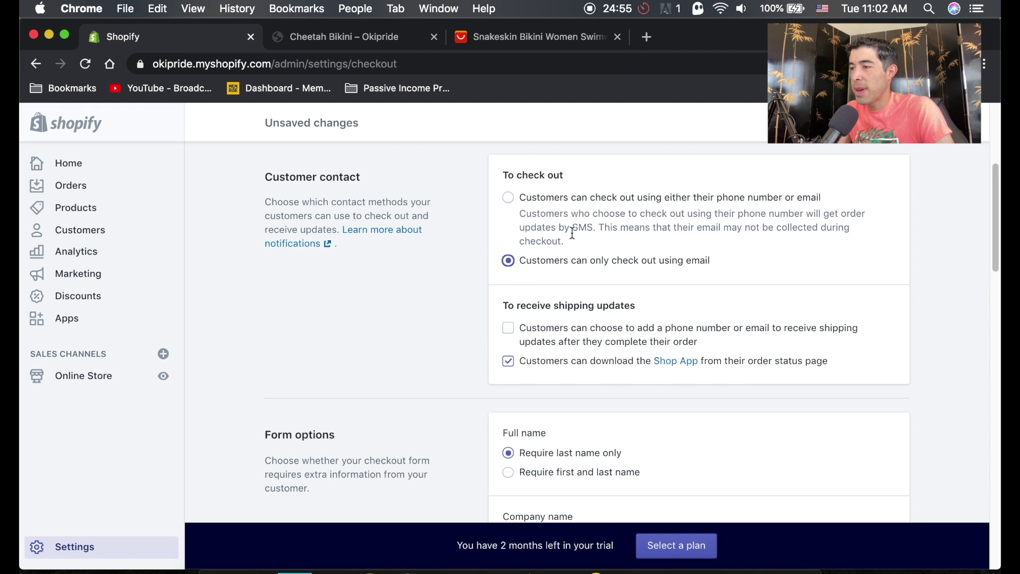
scroll(606, 318, down, 4)
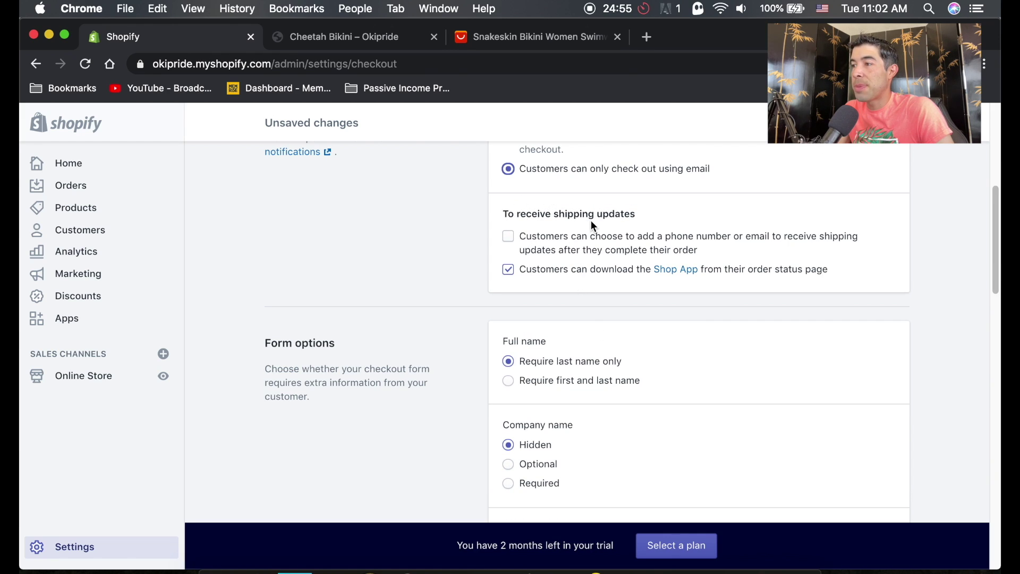
Enable the option for customers to add a phone number or email for shipping updates.
click(513, 243)
scroll(597, 287, down, 4)
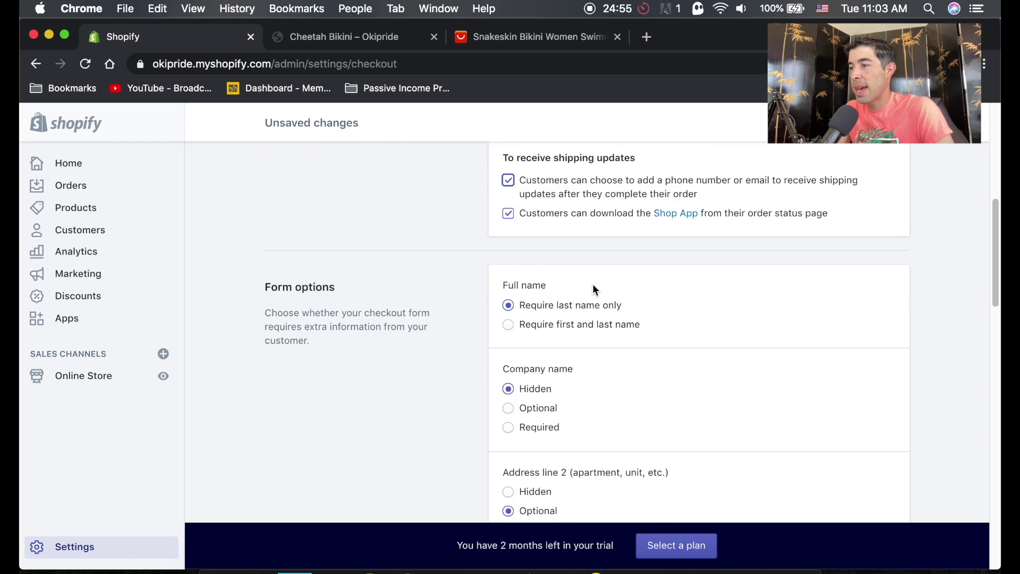
scroll(612, 285, down, 2)
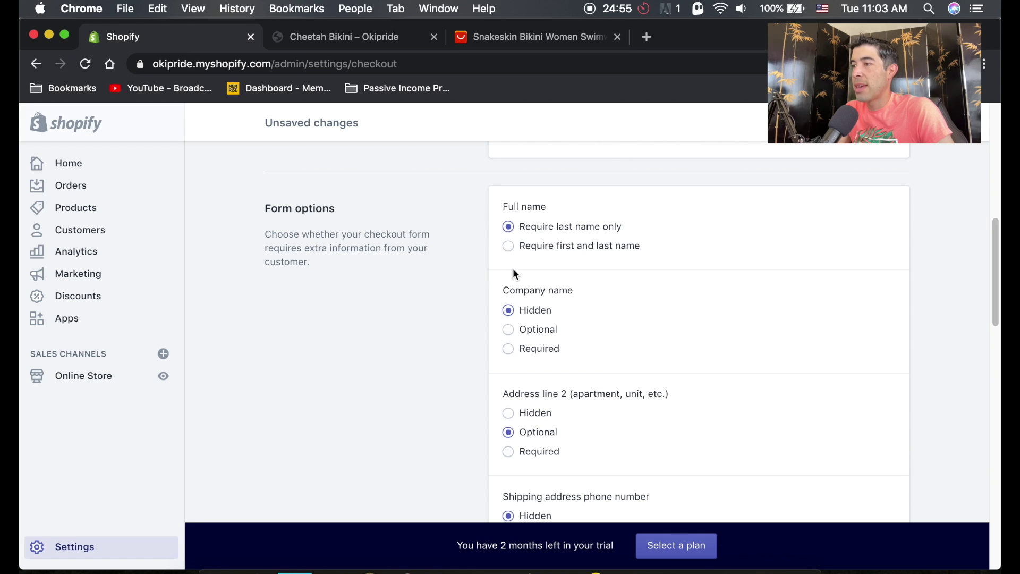
scroll(574, 287, down, 4)
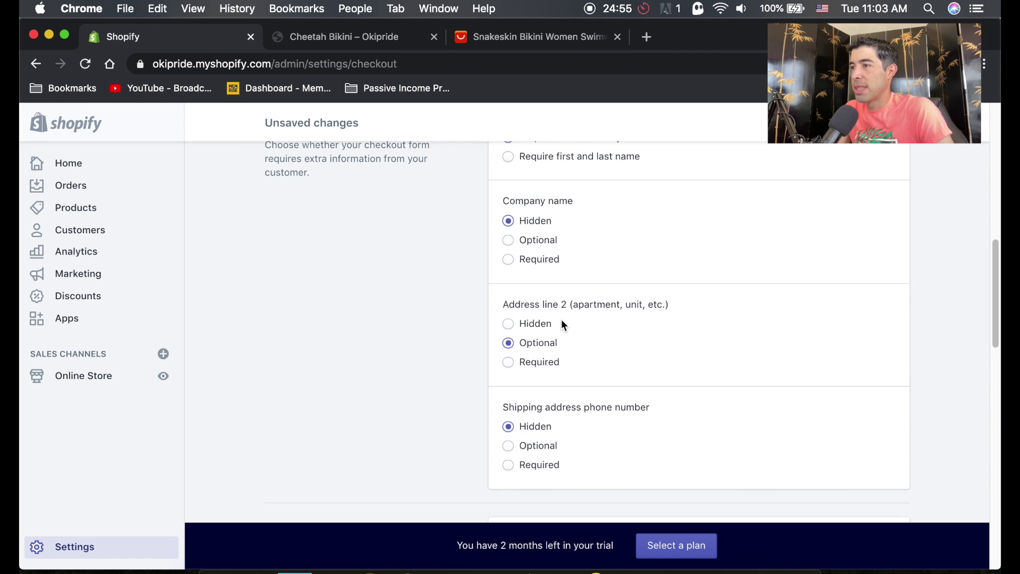
scroll(565, 324, up, 1)
scroll(557, 332, down, 3)
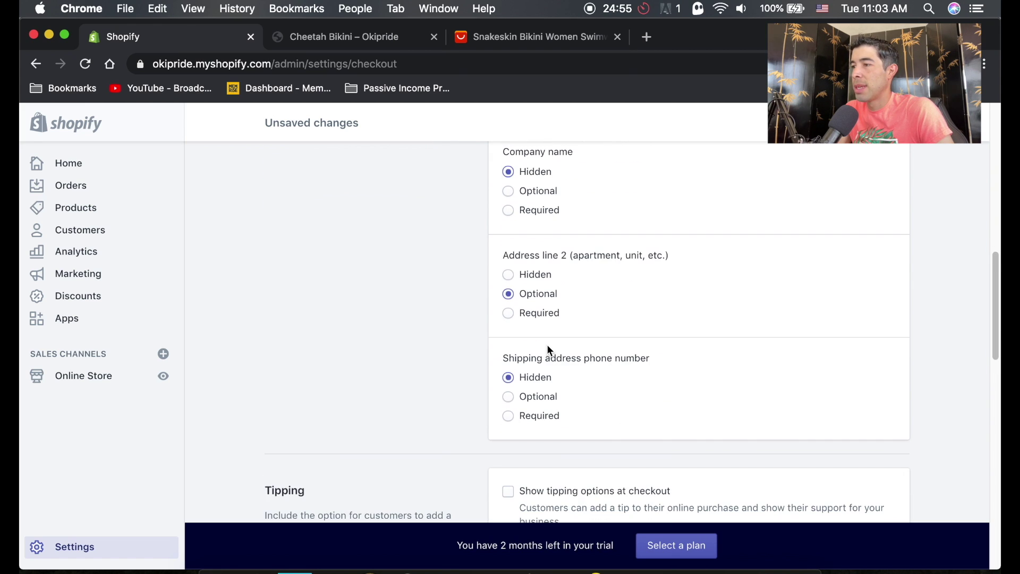
scroll(548, 349, down, 2)
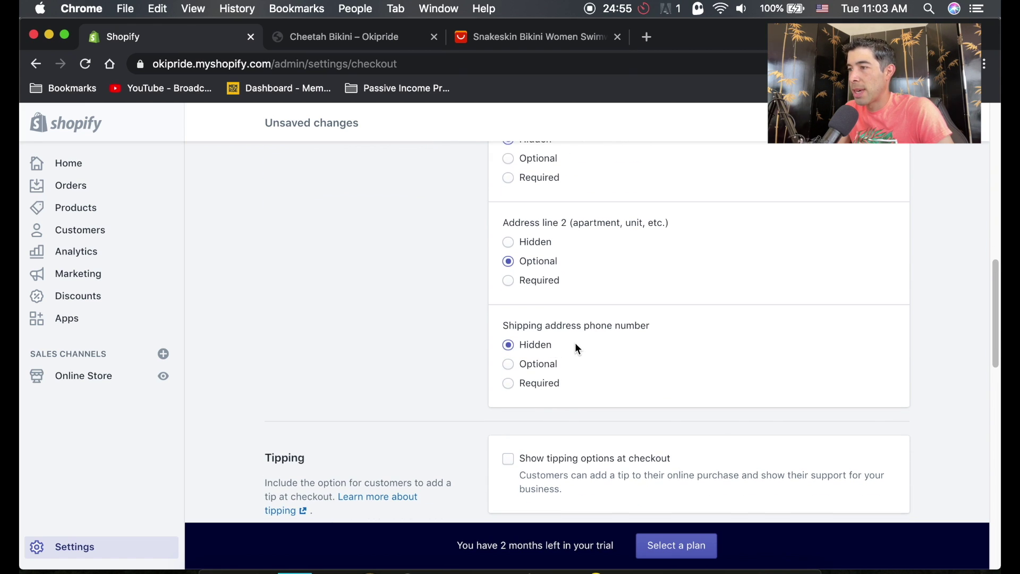
scroll(577, 345, down, 5)
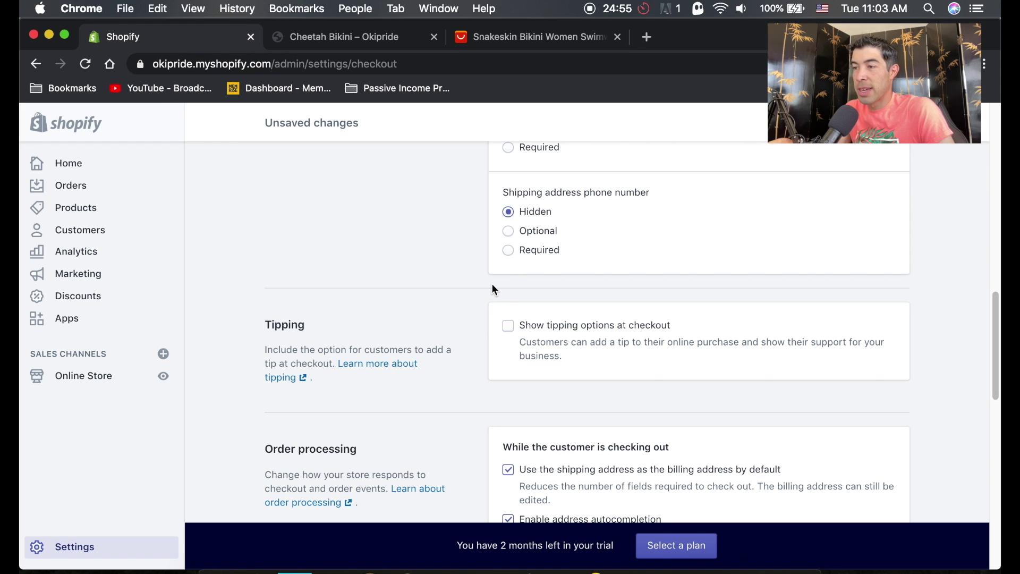
scroll(494, 290, down, 5)
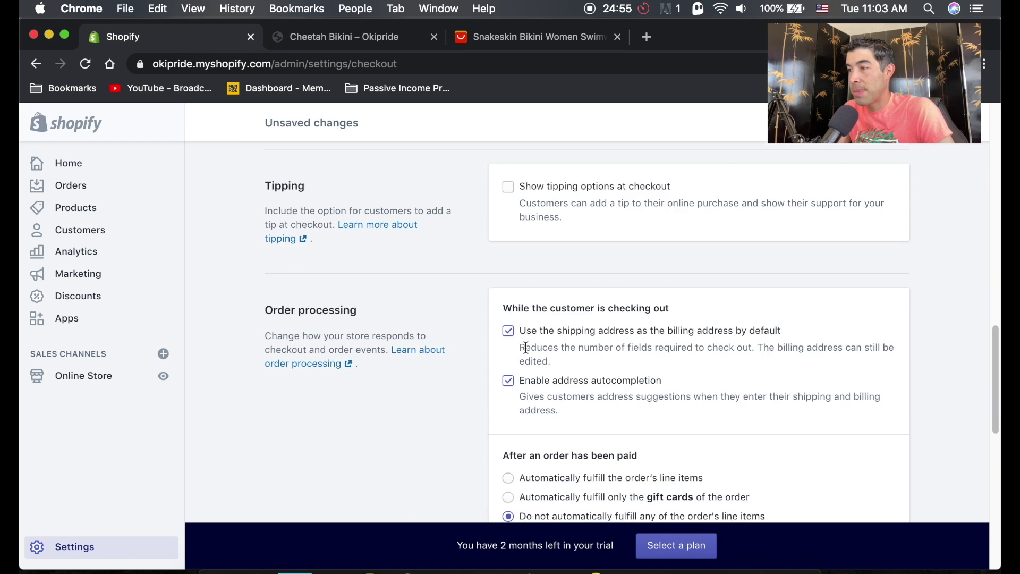
scroll(525, 348, down, 1)
scroll(666, 333, down, 2)
scroll(544, 328, down, 4)
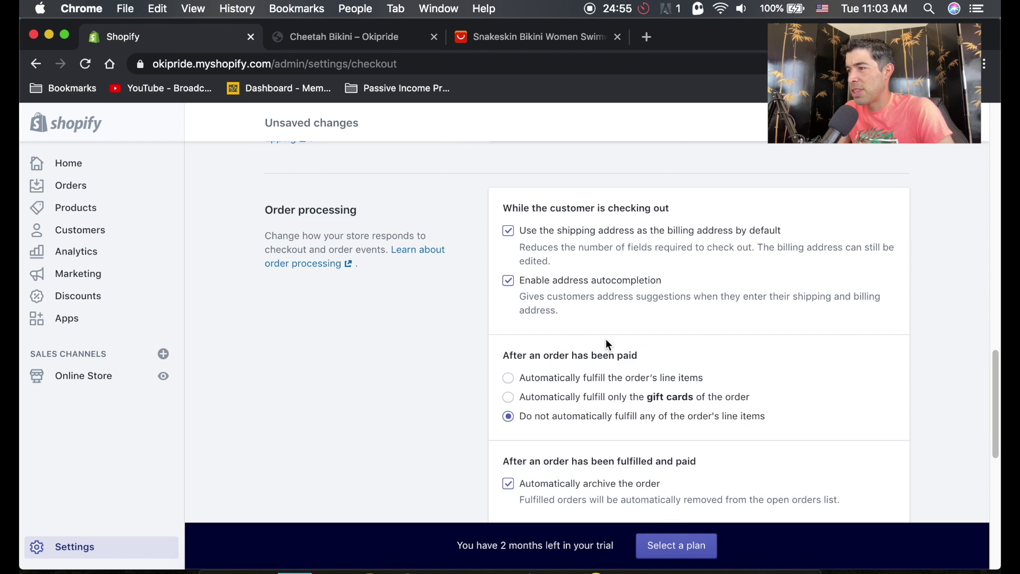
scroll(538, 349, down, 10)
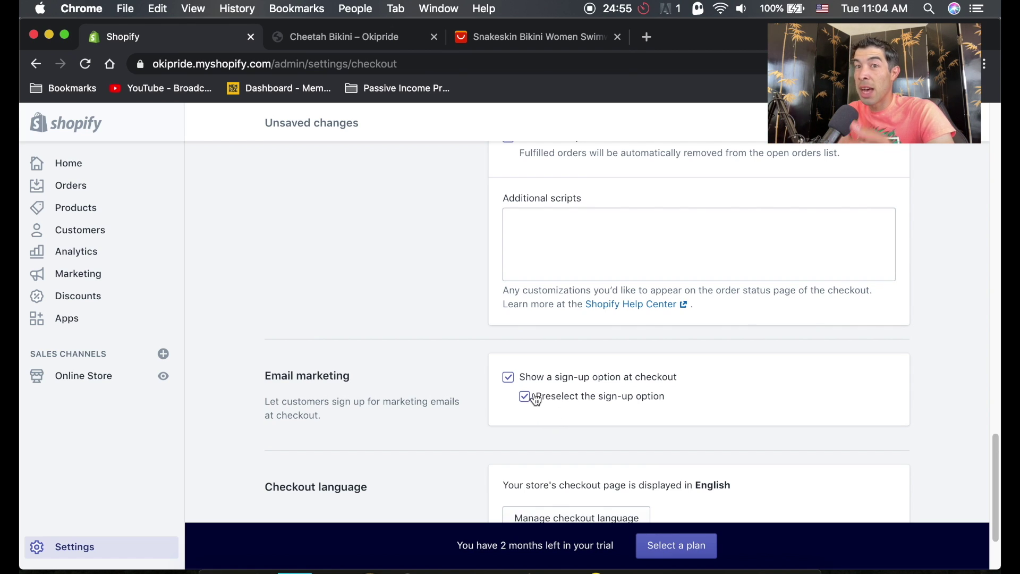
Review the email marketing options and save the checkout settings.
scroll(543, 406, down, 1)
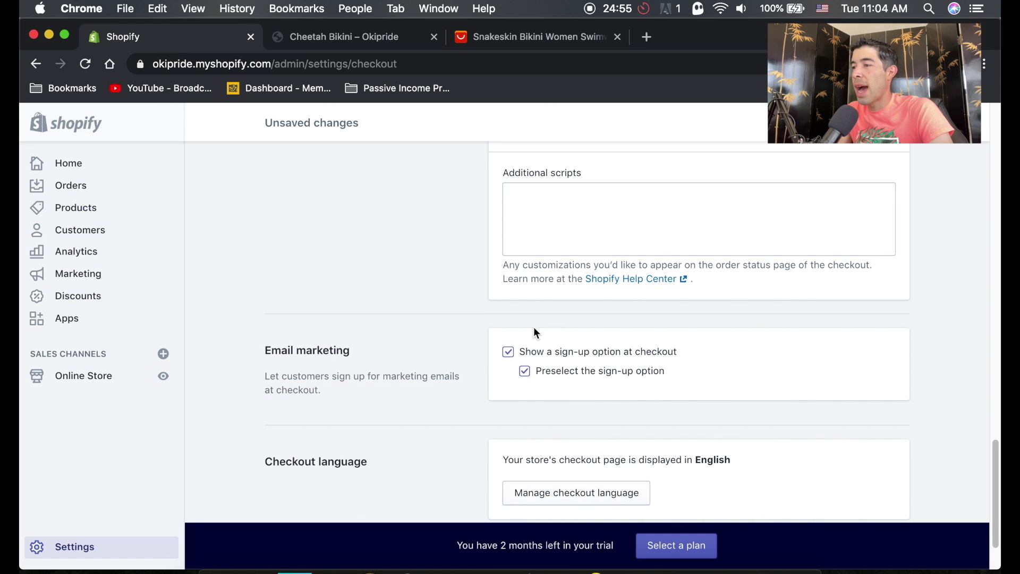
scroll(573, 343, down, 2)
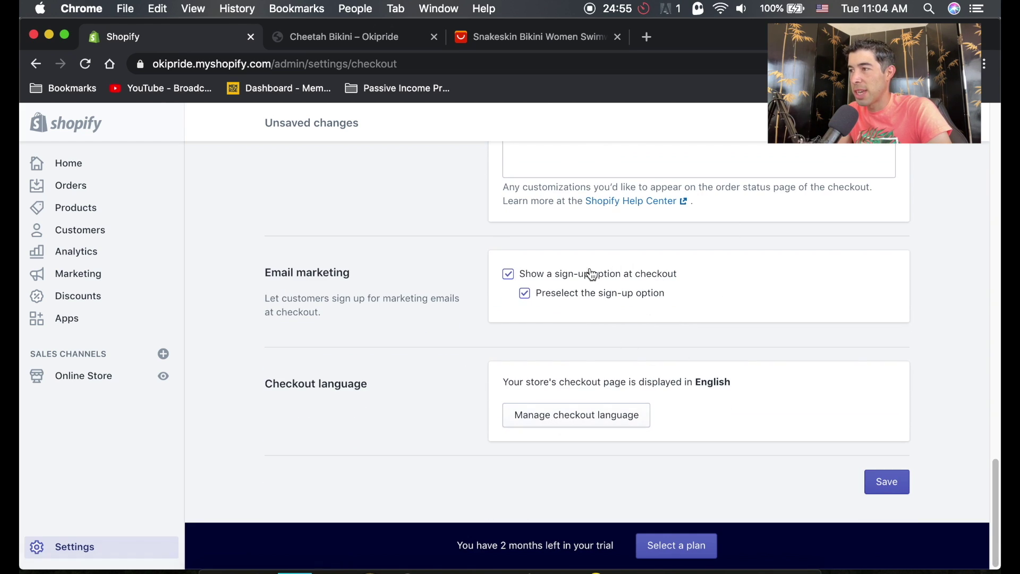
scroll(613, 361, up, 7)
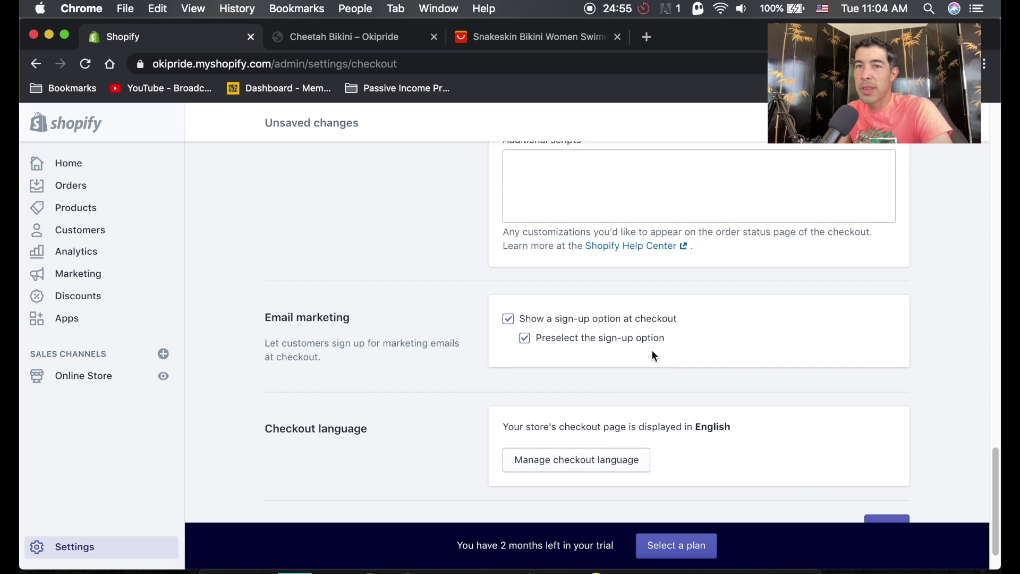
scroll(657, 353, up, 15)
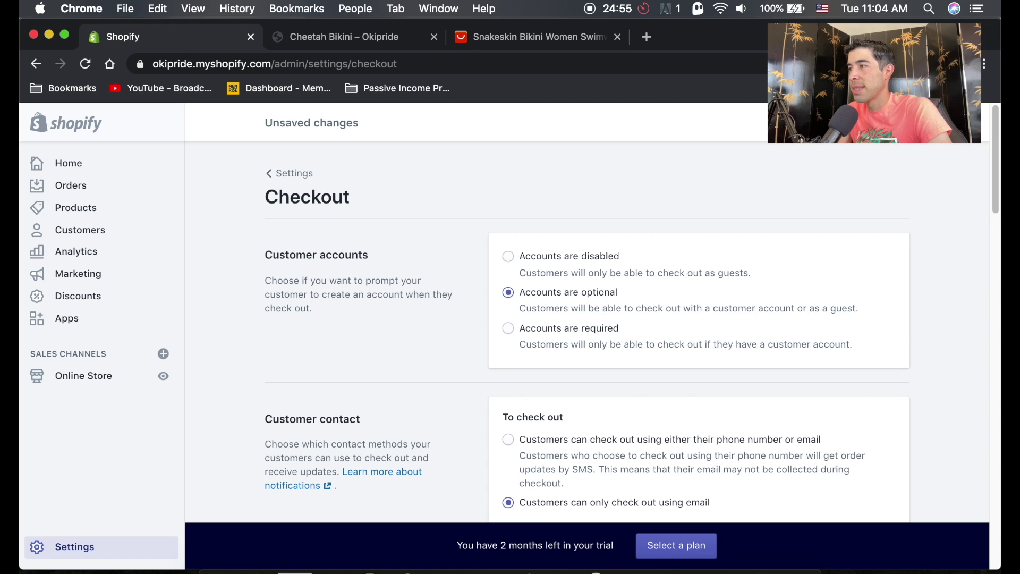
click(890, 123)
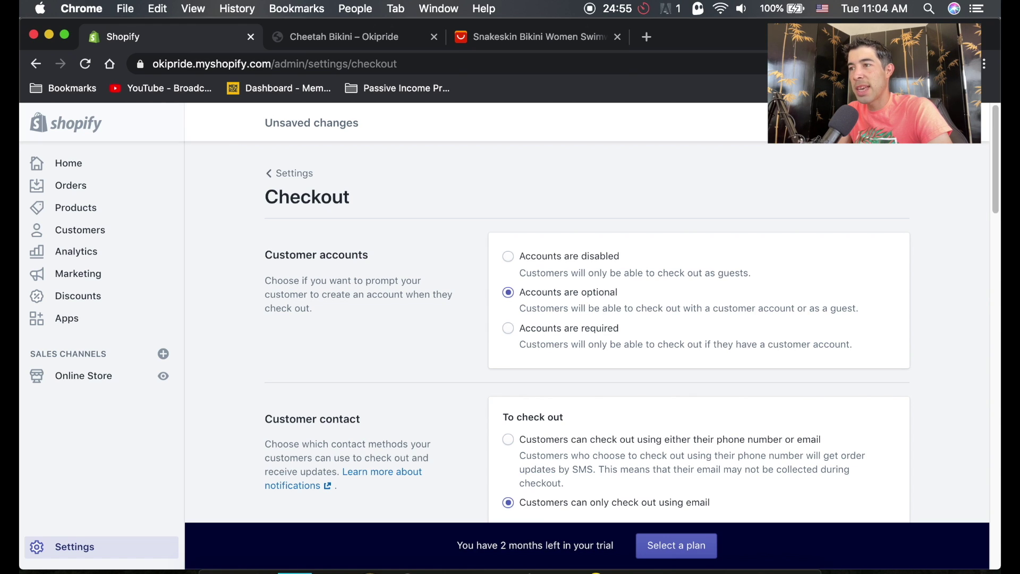